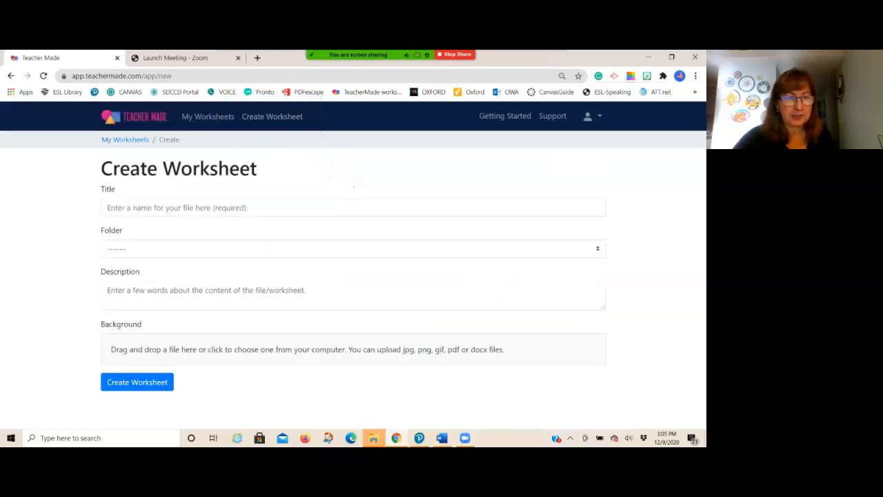
Title the new worksheet "Unit 3 Grammar Present Tense"
left_click(310, 207)
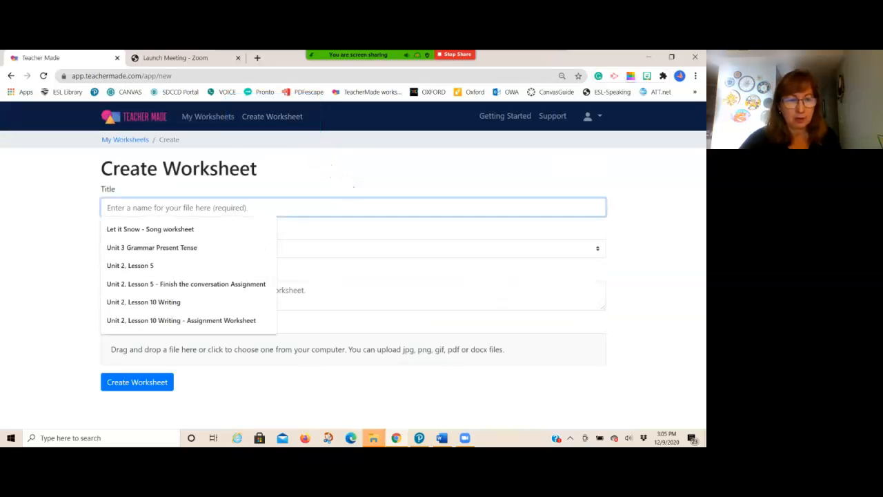
type("G")
key("BackSpace")
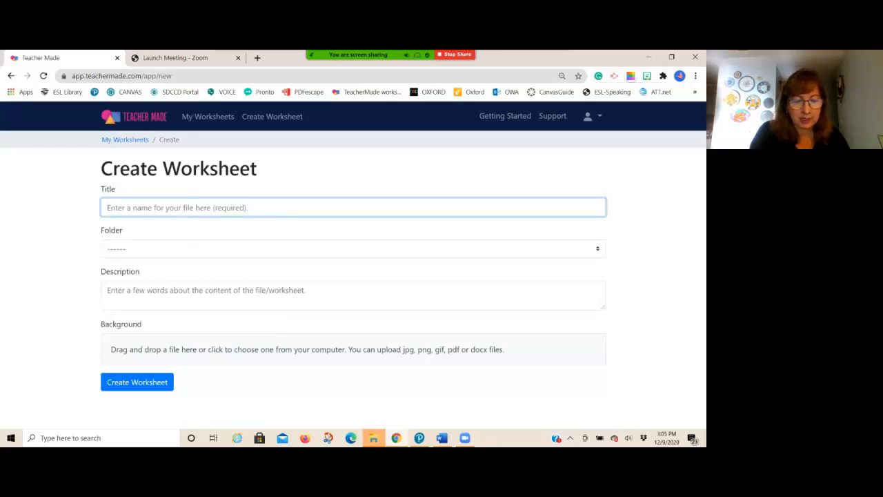
type("Unit 3 ")
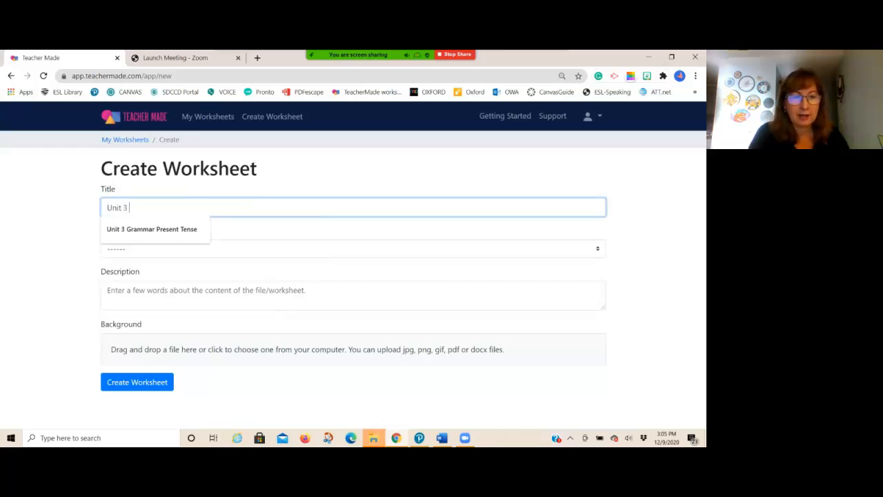
type("Grammar")
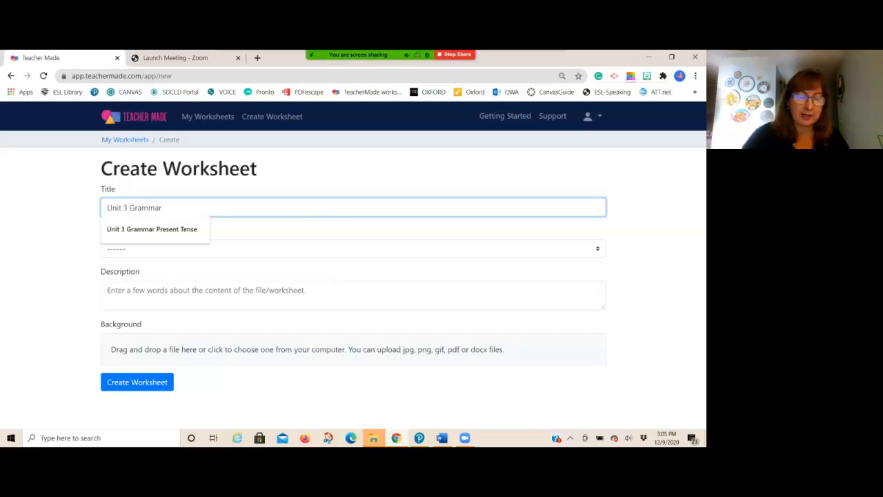
key("Down")
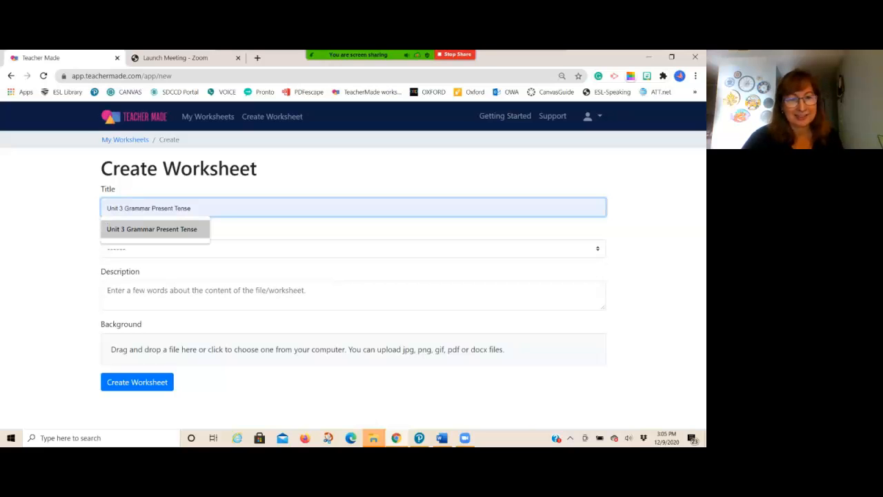
key("Return")
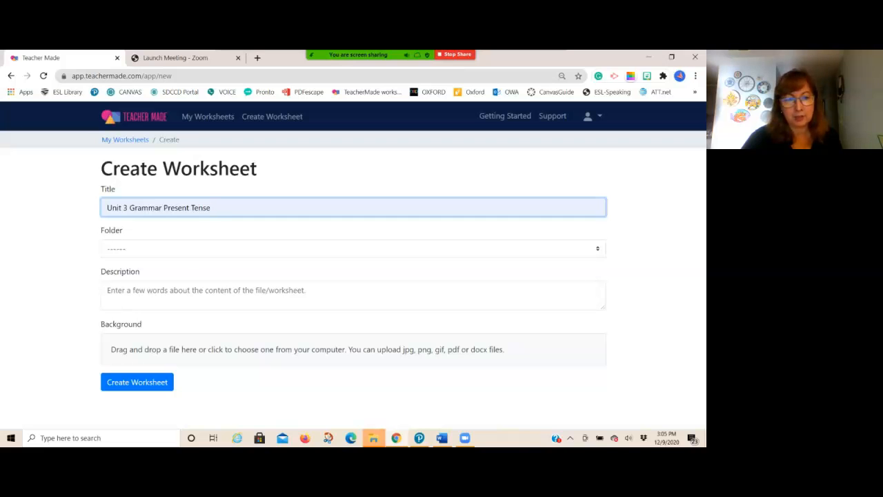
Assign the worksheet to the "Future 2 Unit worksheets" folder and enter "Grammar review" as its description
left_click(353, 248)
left_click(149, 284)
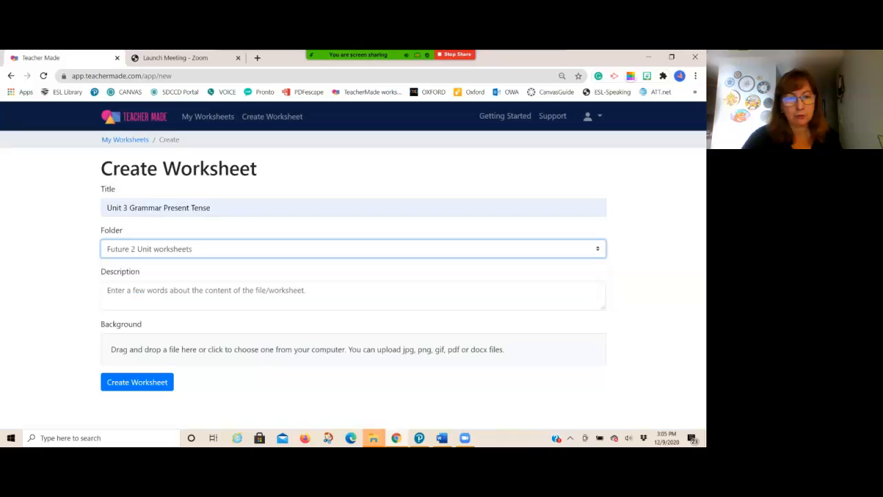
left_click(149, 291)
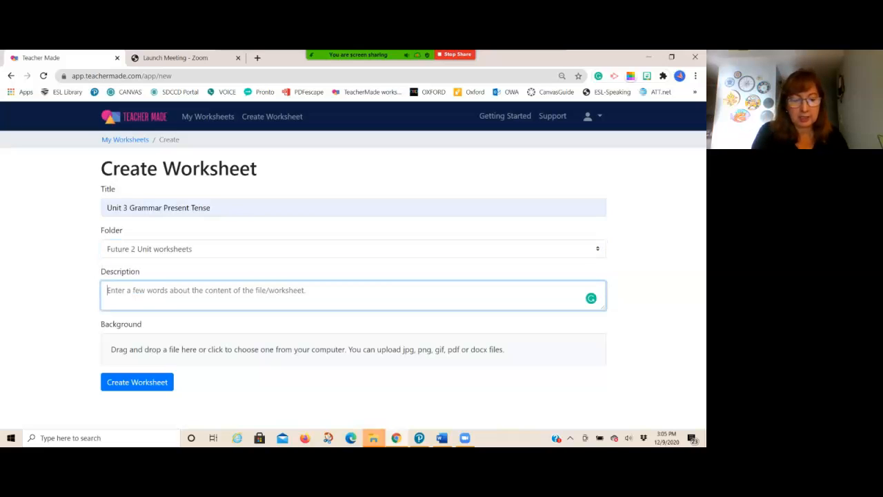
type("Grammar re")
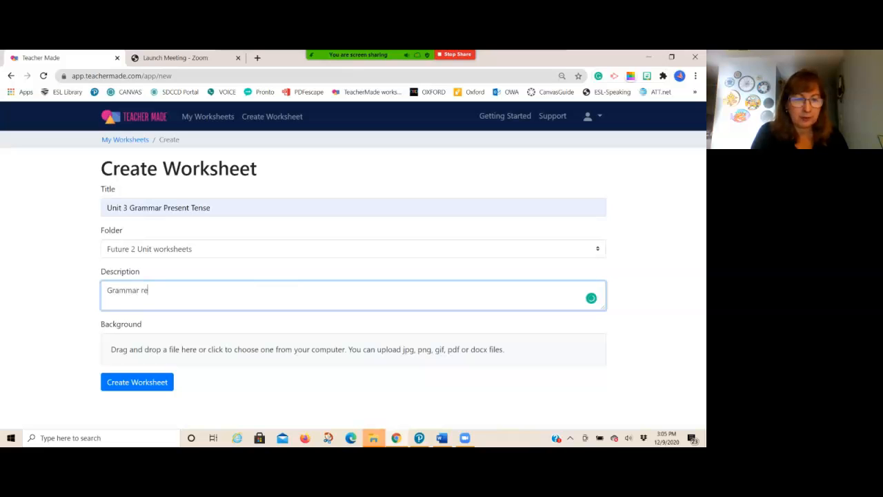
type("view")
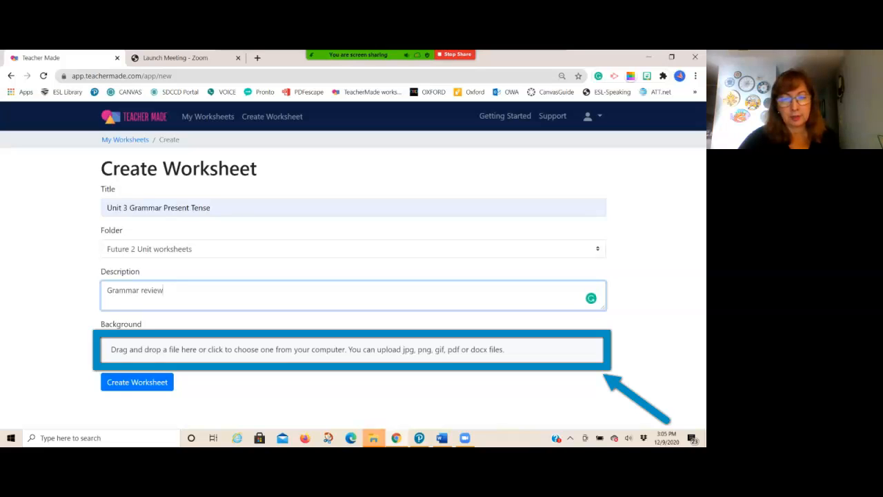
Upload "TEACHERMADE worksheet, Unit 3 Grammar review, verb+infinitive.docx" as the background and create the worksheet
left_click(352, 349)
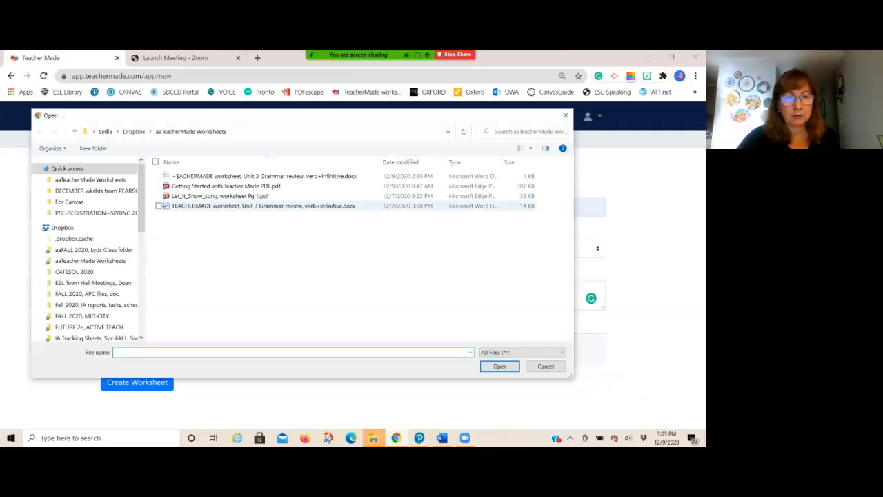
left_click(262, 205)
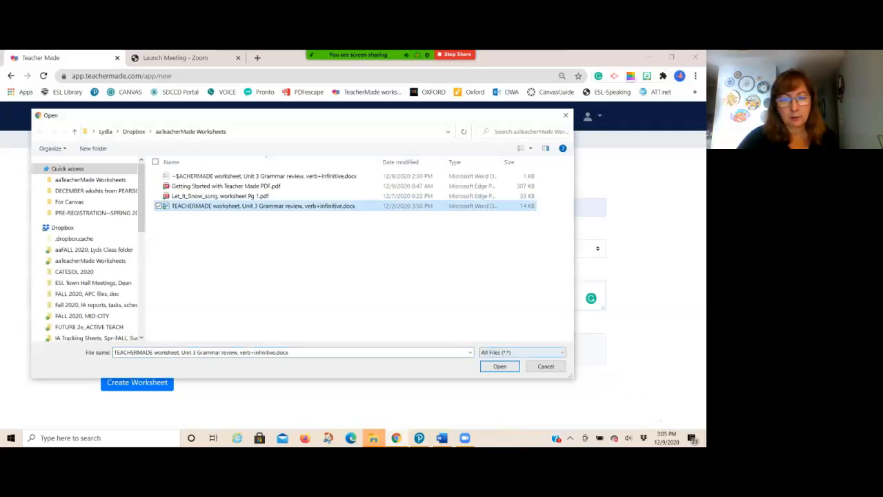
left_click(500, 365)
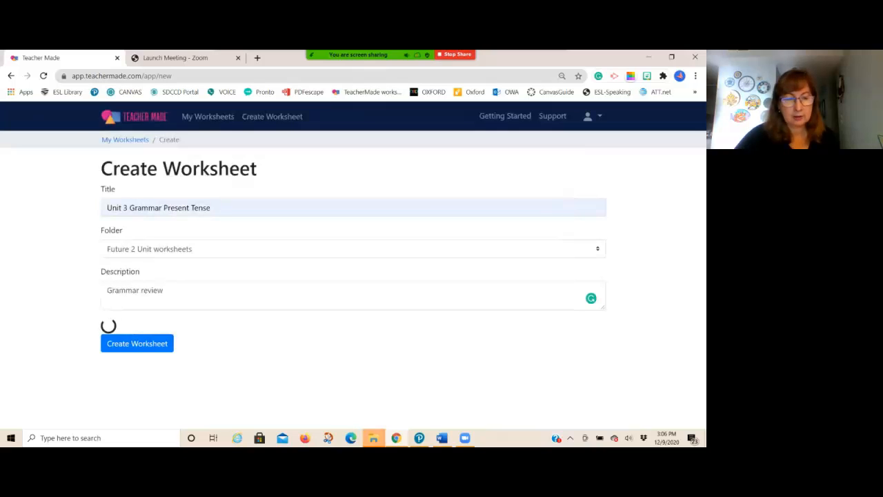
scroll(354, 265, "down", 1)
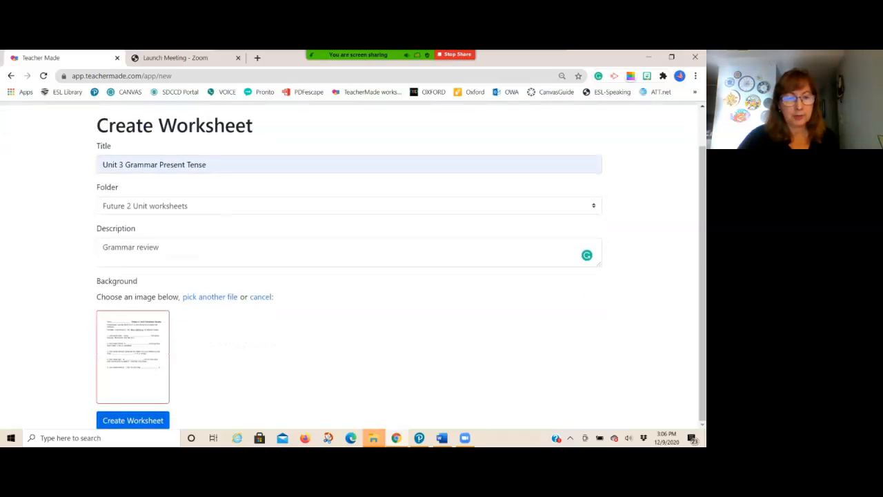
left_click(132, 420)
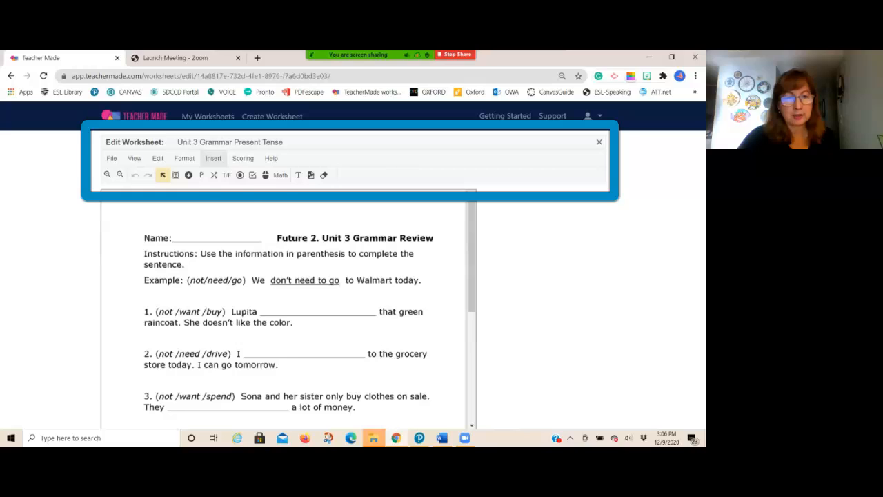
Insert a Short Answer field over the Name blank and adjust it to sit on the line
left_click(213, 158)
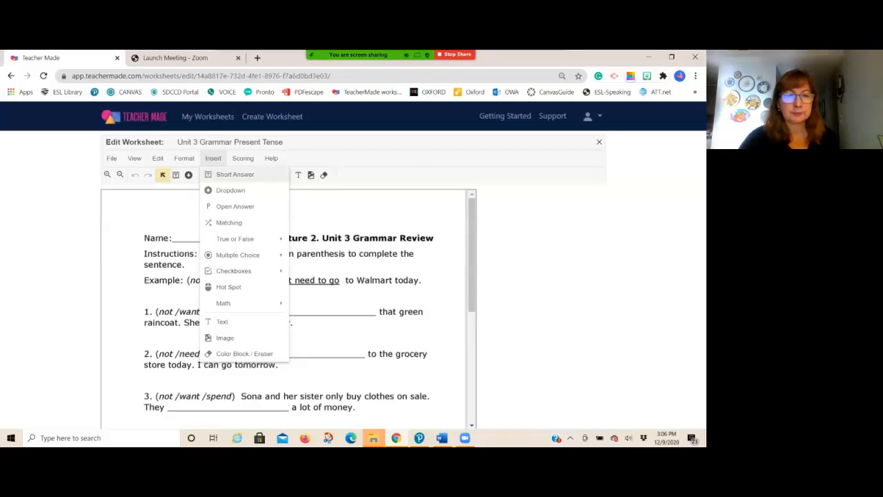
left_click(235, 175)
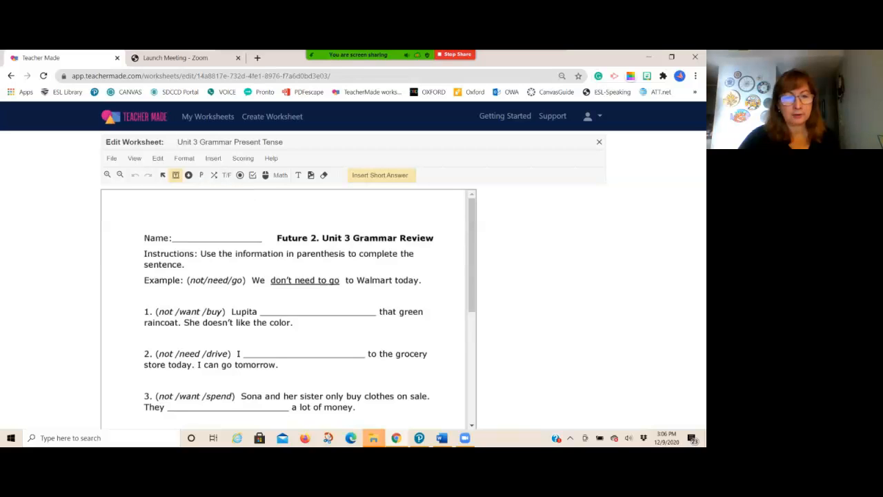
left_click_drag(174, 230, 259, 239)
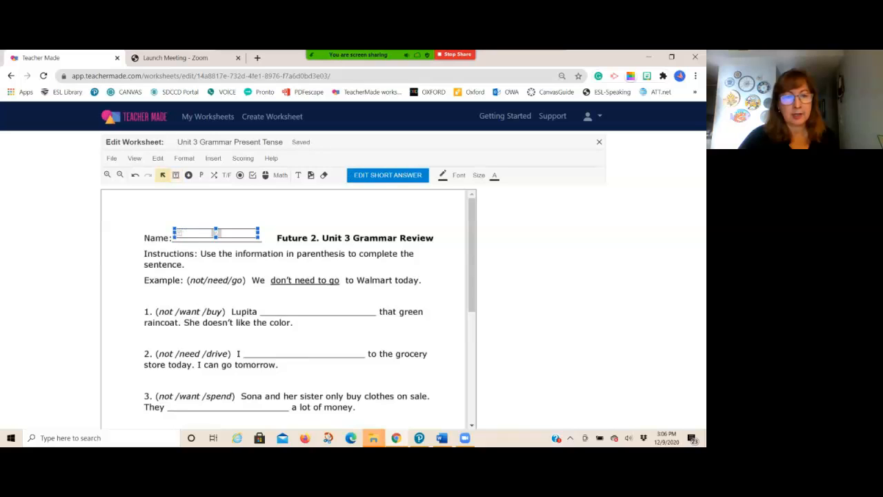
left_click_drag(216, 233, 216, 236)
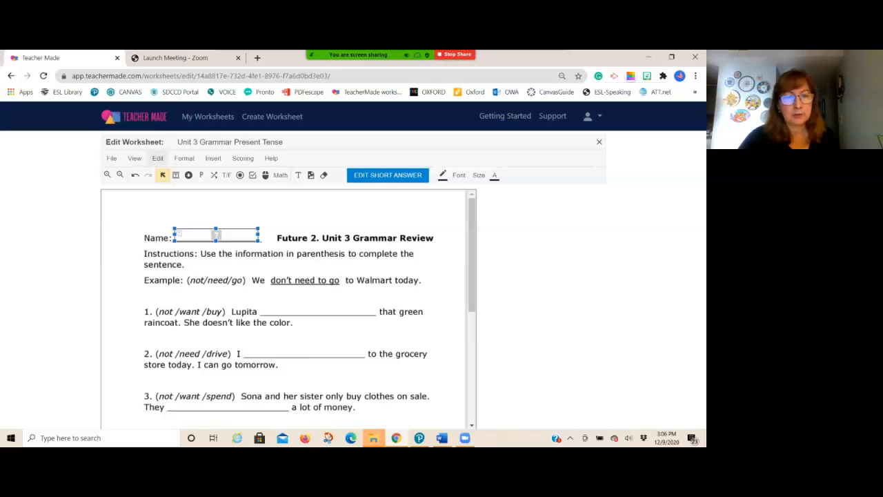
Duplicate the Name short answer field and place the copy on the blank in question 1
left_click(157, 158)
left_click(176, 227)
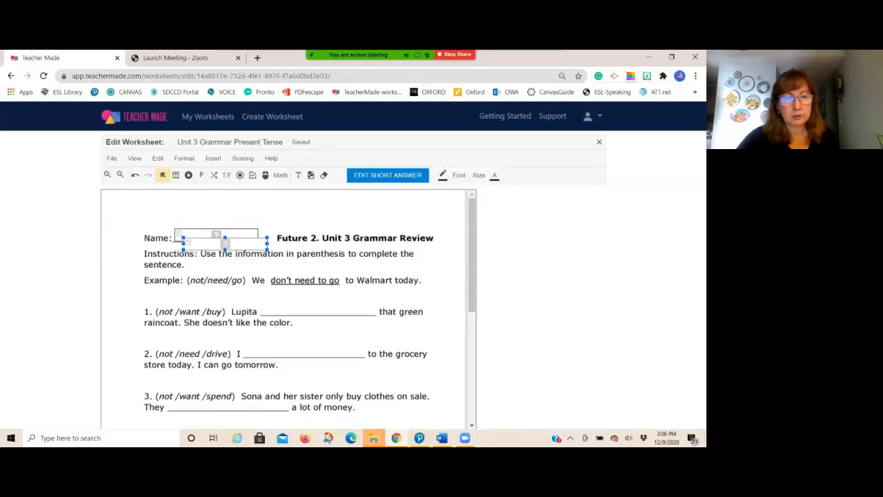
left_click_drag(228, 244, 306, 305)
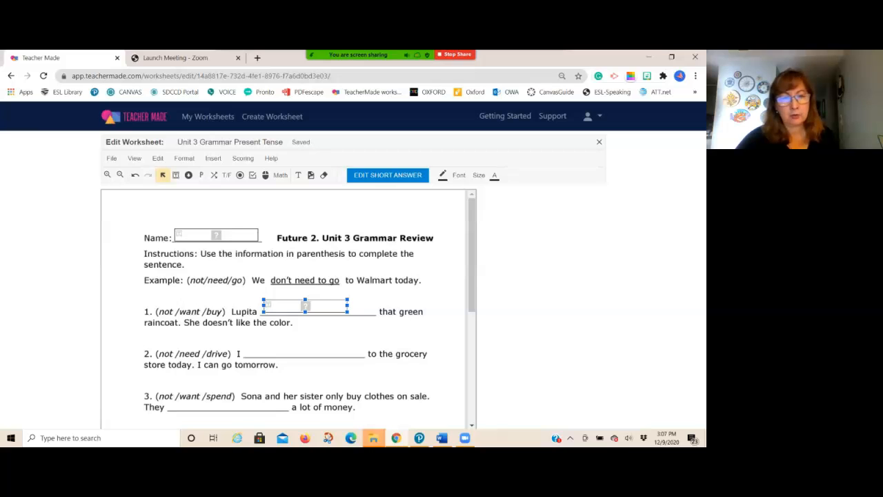
Duplicate the question 1 answer field, place the copy on the question 2 blank and widen it to nearly fill the line
left_click(158, 158)
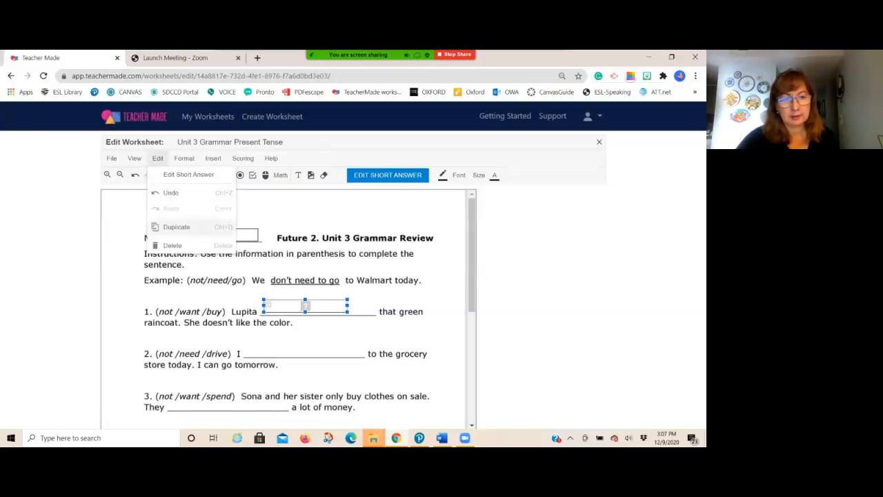
left_click(178, 227)
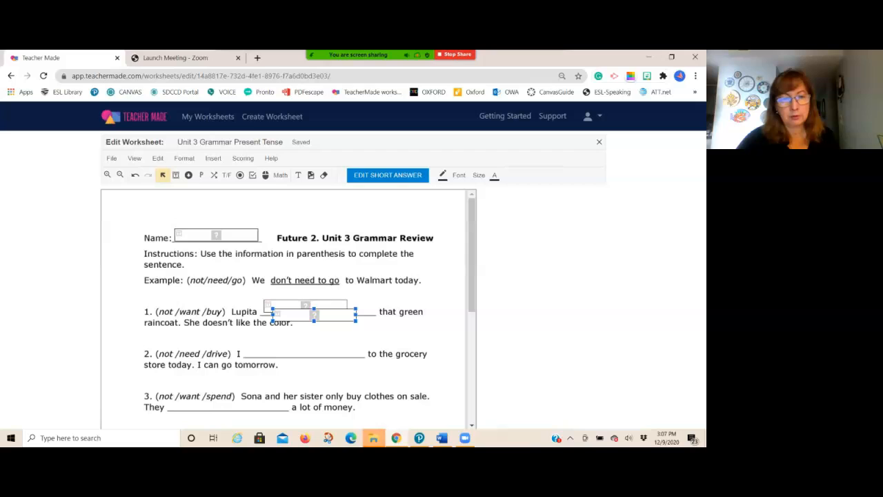
left_click_drag(314, 315, 291, 349)
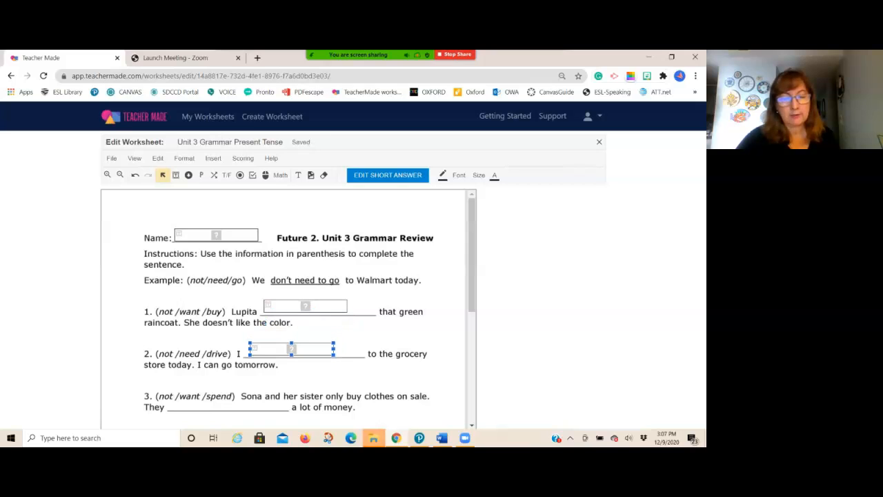
left_click_drag(334, 355, 359, 355)
Widen the short answer field in question 1 to cover nearly the whole blank after "Lupita"
left_click(332, 307)
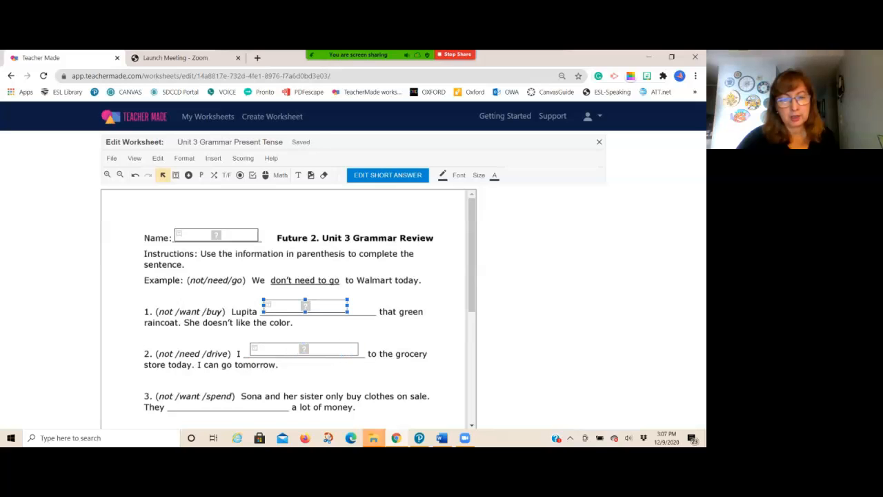
left_click(351, 308)
left_click(331, 307)
left_click(351, 308)
left_click(330, 306)
left_click_drag(347, 305, 370, 305)
Duplicate the question 2 answer field and place the copy on the blank after "They" in question 3
scroll(370, 305, "down", 1)
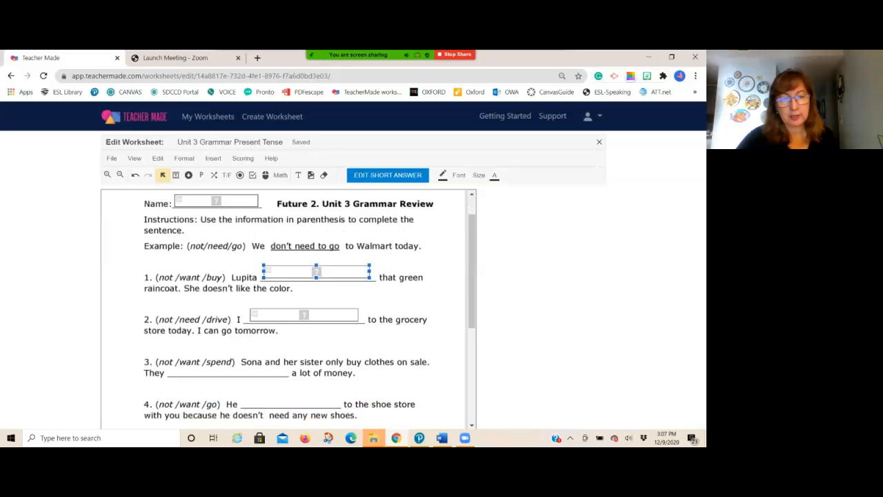
scroll(303, 290, "down", 1)
left_click(311, 299)
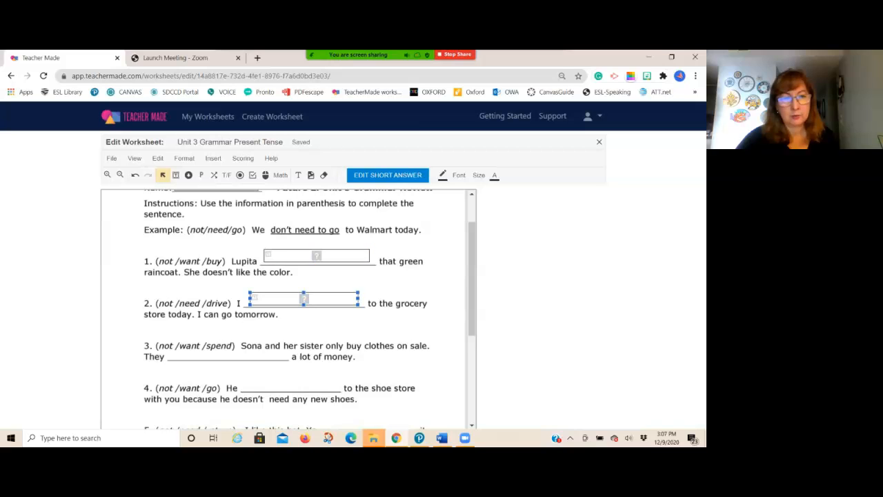
left_click(157, 158)
left_click(181, 226)
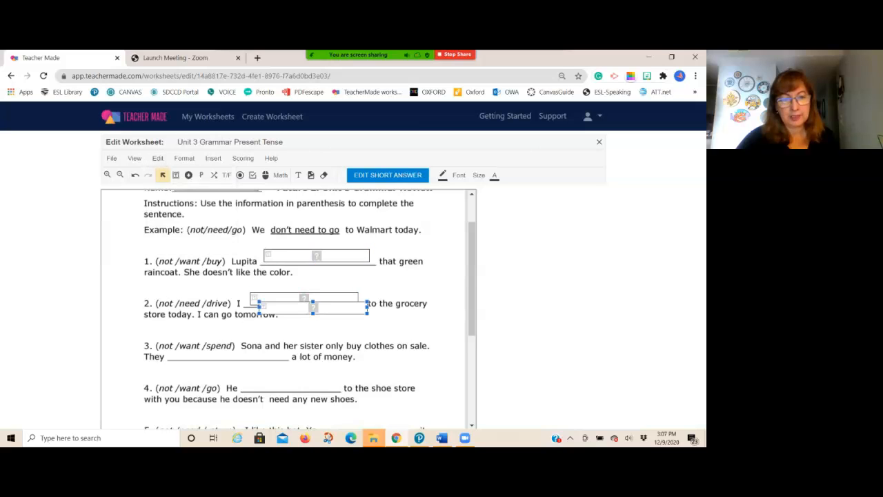
left_click_drag(313, 307, 230, 357)
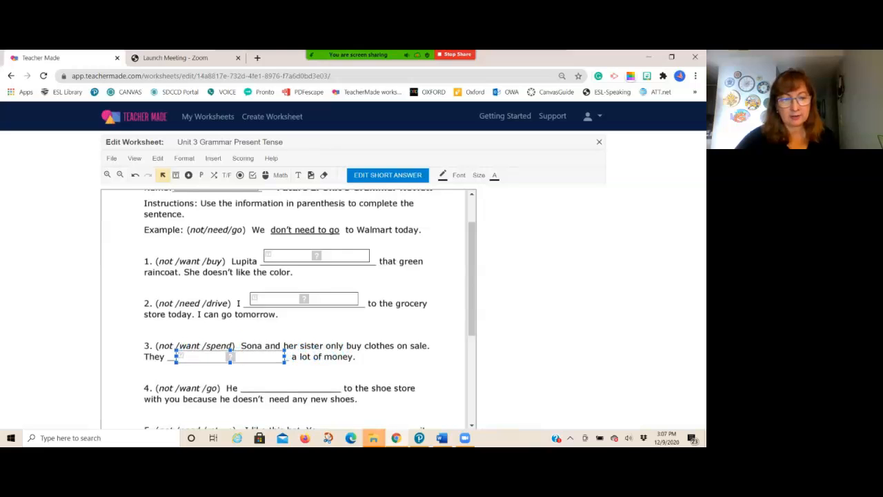
Duplicate the question 3 answer field, place the copy on the question 4 blank and narrow it to fit the line
left_click(158, 158)
left_click(181, 226)
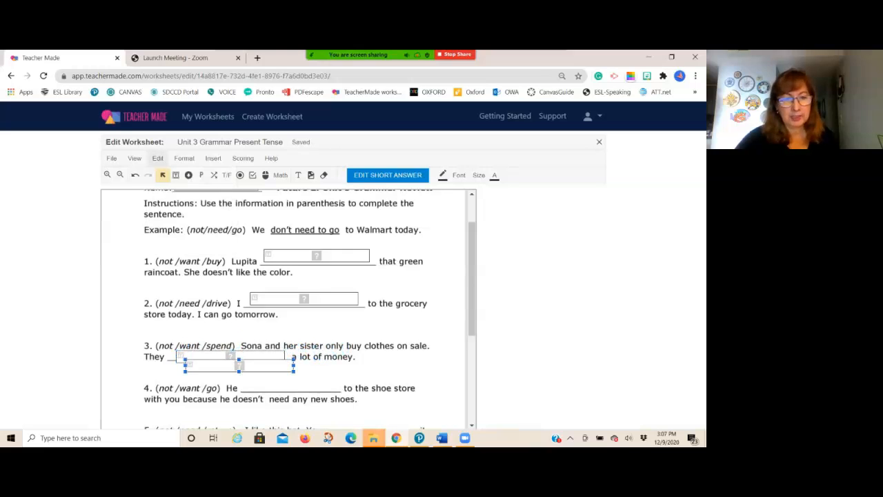
left_click_drag(239, 365, 296, 379)
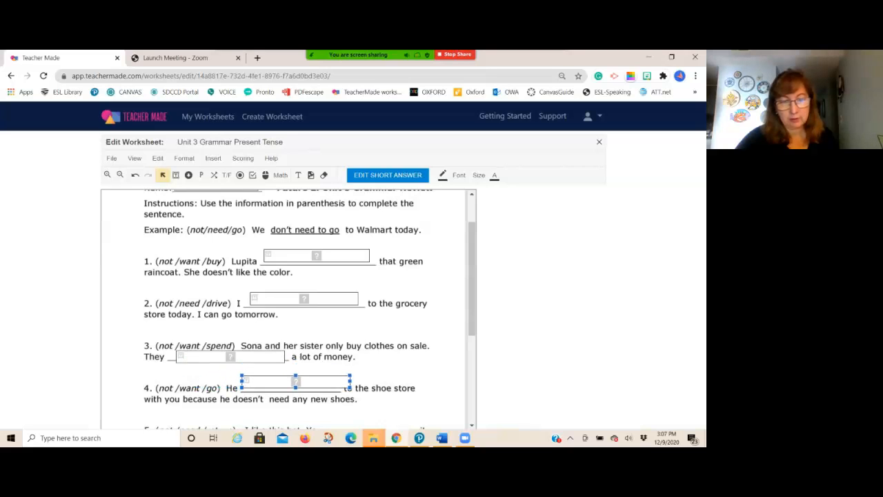
left_click_drag(350, 381, 335, 382)
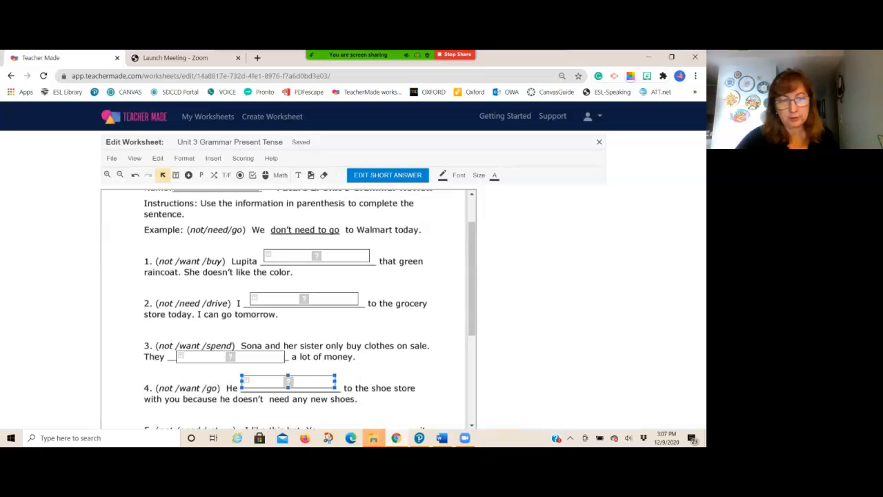
Duplicate the question 4 answer field and fit the copy onto the blank before "it" in question 5
left_click(158, 159)
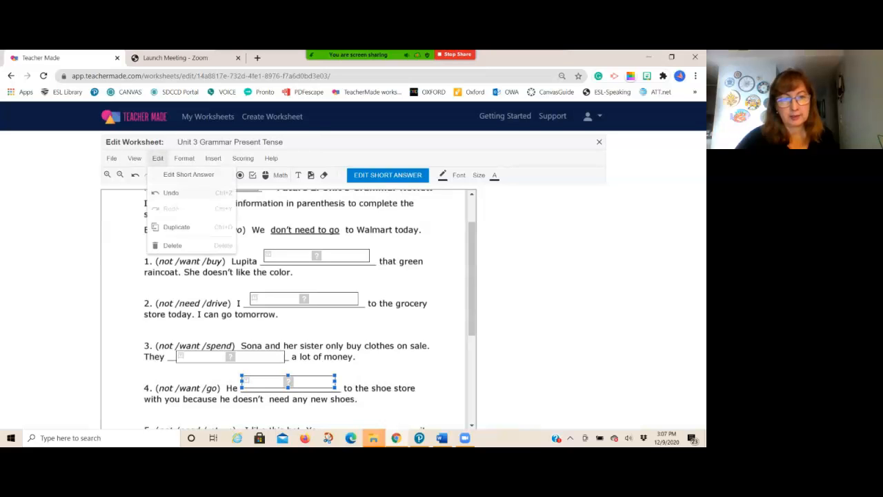
left_click(176, 227)
scroll(297, 331, "down", 2)
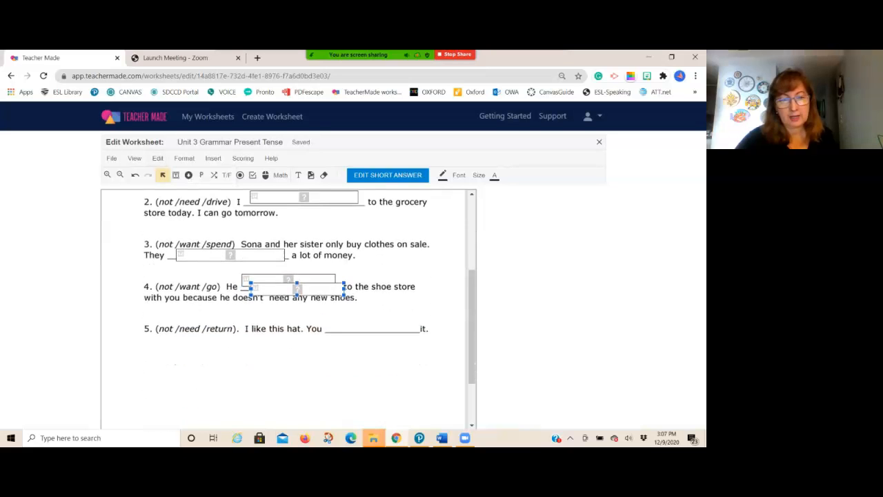
left_click_drag(297, 286, 416, 325)
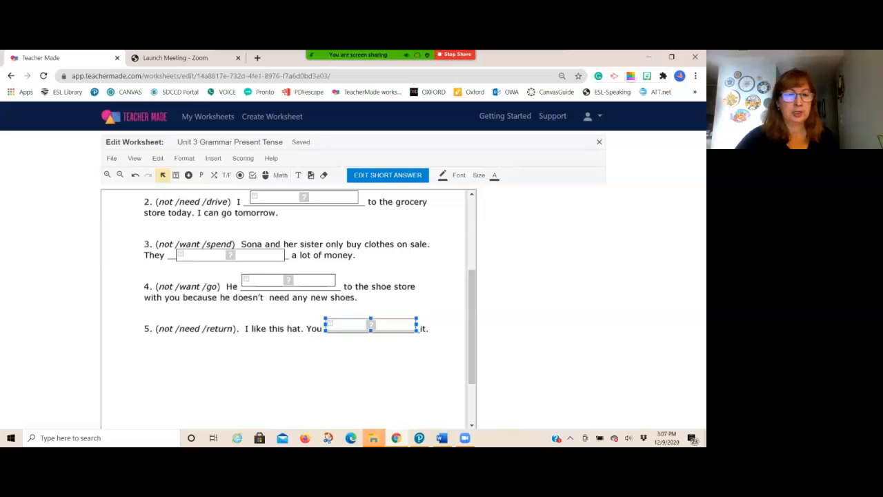
Nudge the short answer field in question 4 slightly so it sits over the blank after "He"
scroll(290, 310, "up", 1)
left_click_drag(288, 332, 290, 333)
scroll(290, 311, "up", 1)
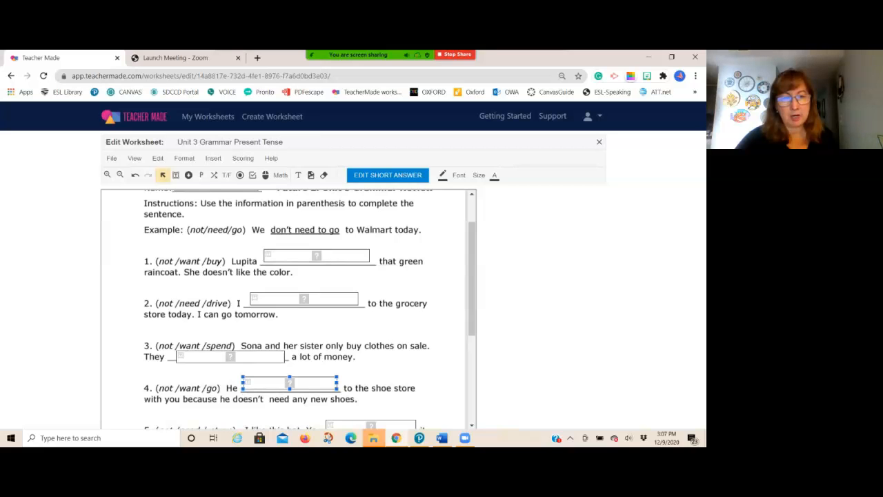
Edit the short answer field in question 1 and make it worth 2 points
scroll(378, 312, "up", 1)
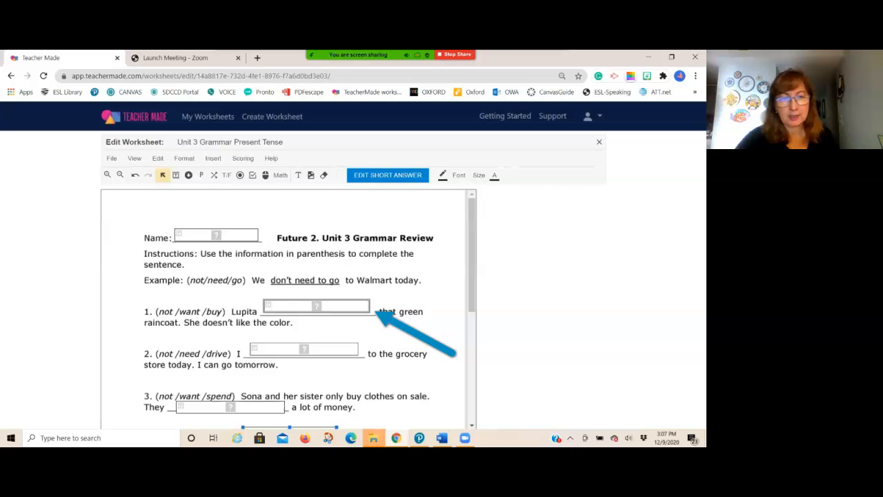
left_click(377, 311)
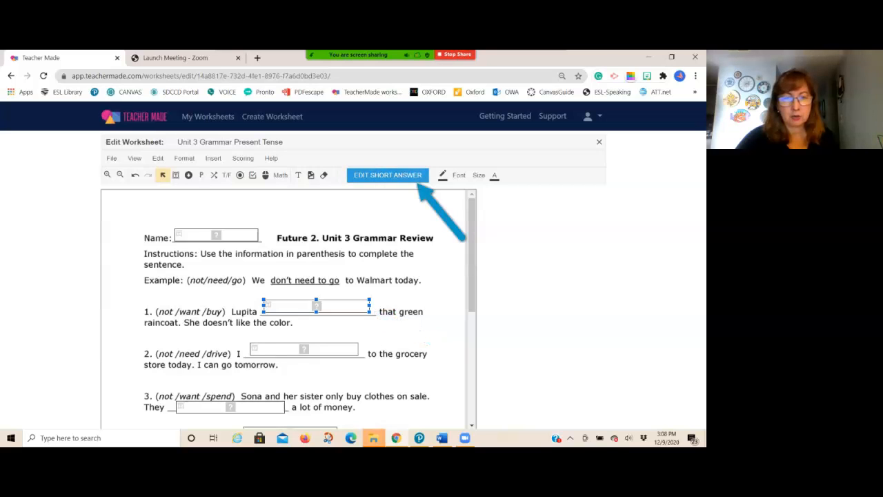
left_click(376, 178)
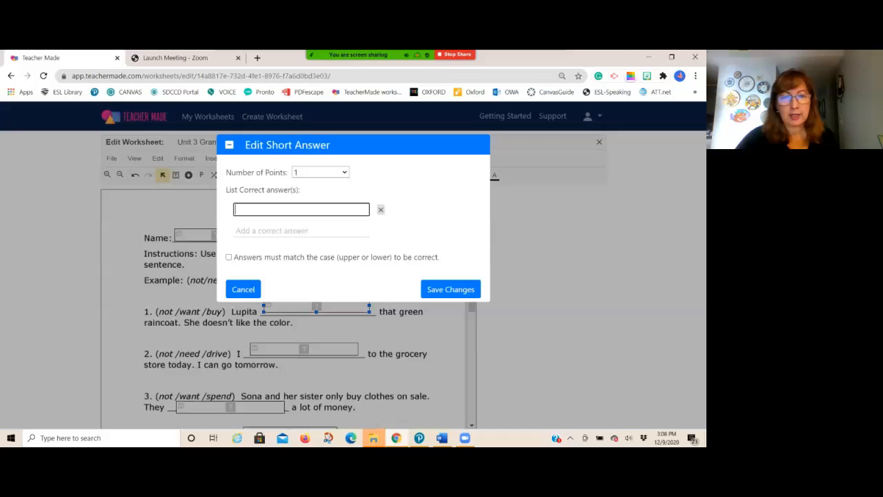
left_click(320, 172)
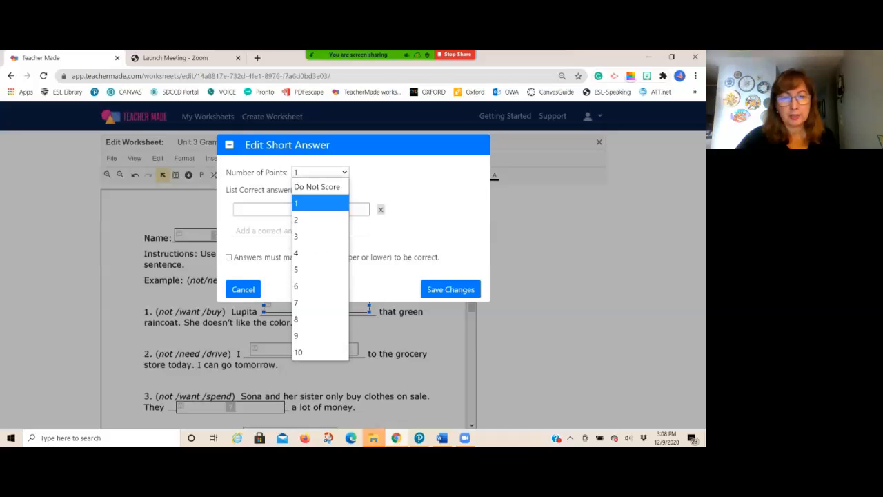
left_click(304, 218)
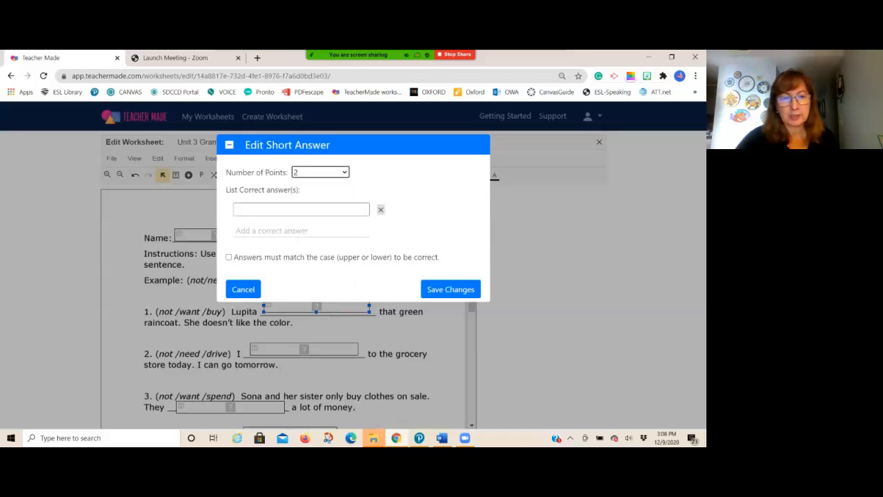
List "doesn't want to buy" and "does not want to buy" as correct answers for question 1 and save the changes
left_click(302, 210)
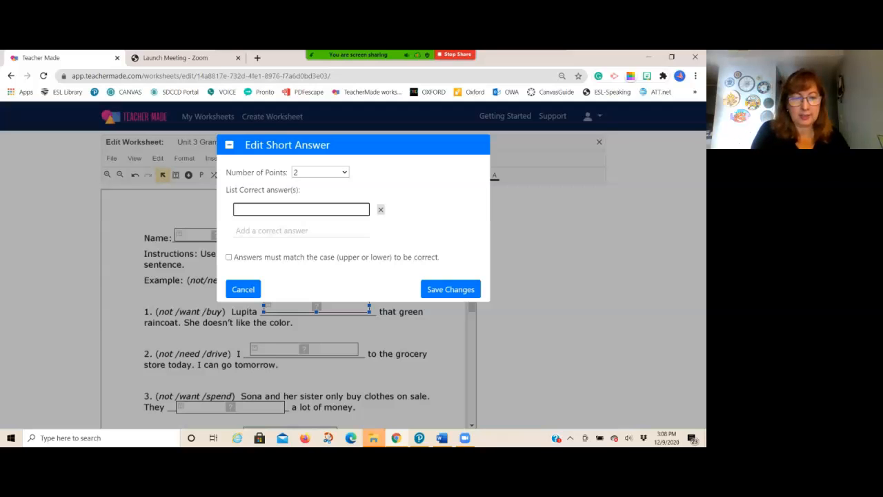
type("doen")
key("BackSpace")
type("snt' w")
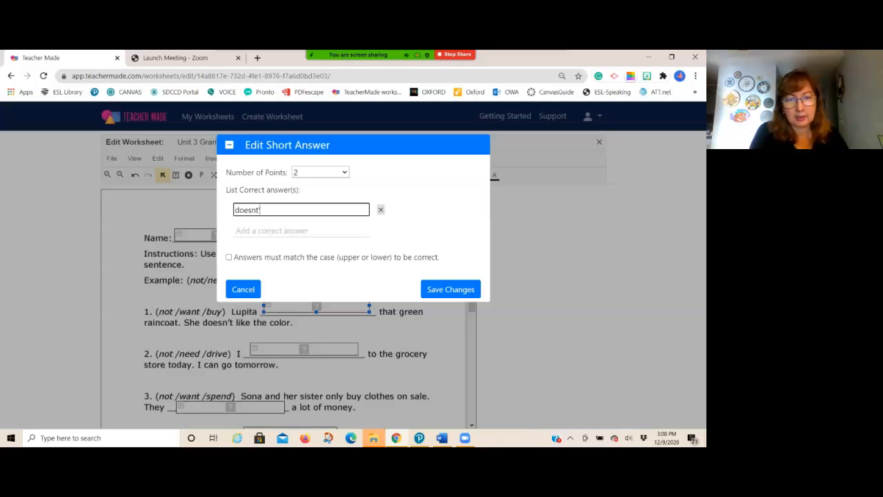
type("ant to buy")
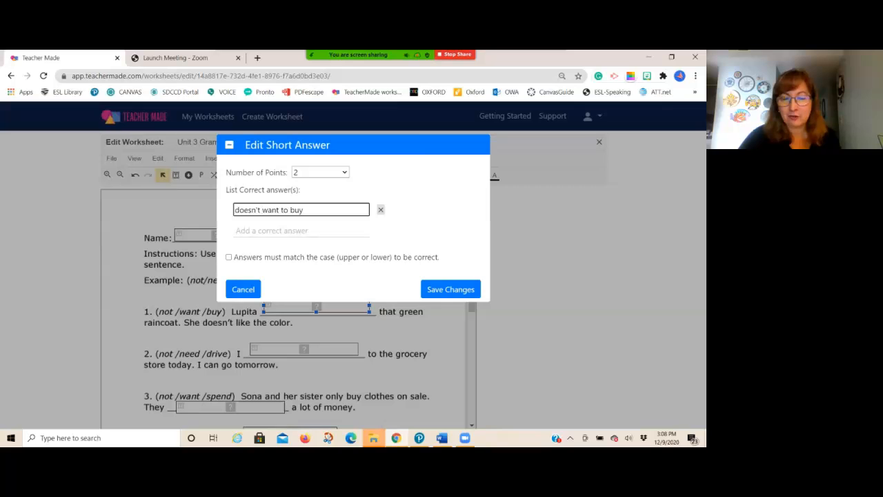
key("Return")
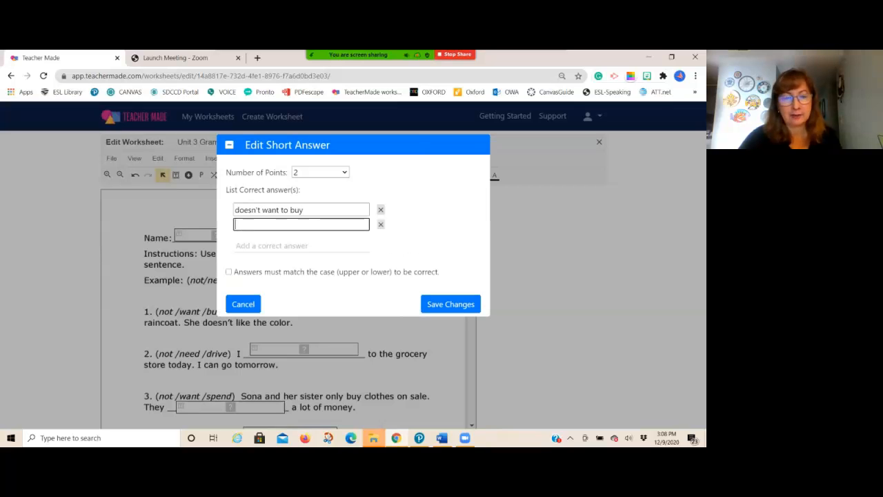
type("does not want to buy")
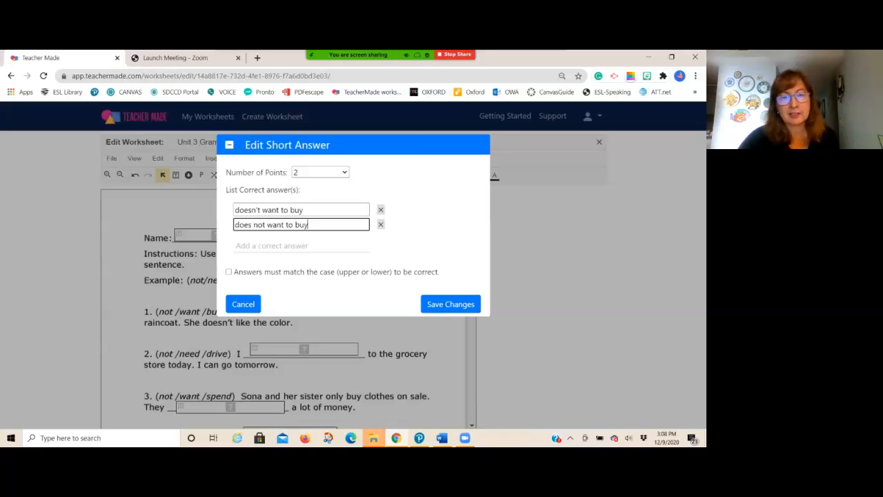
left_click(450, 303)
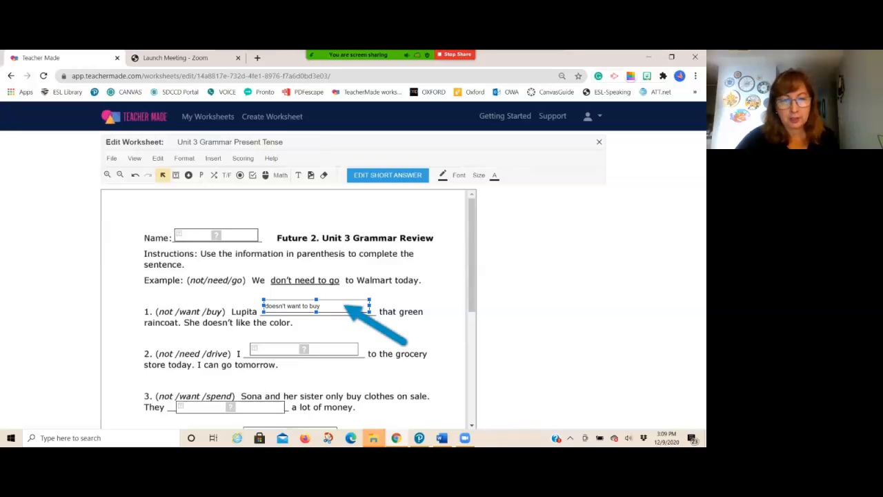
left_click(304, 349)
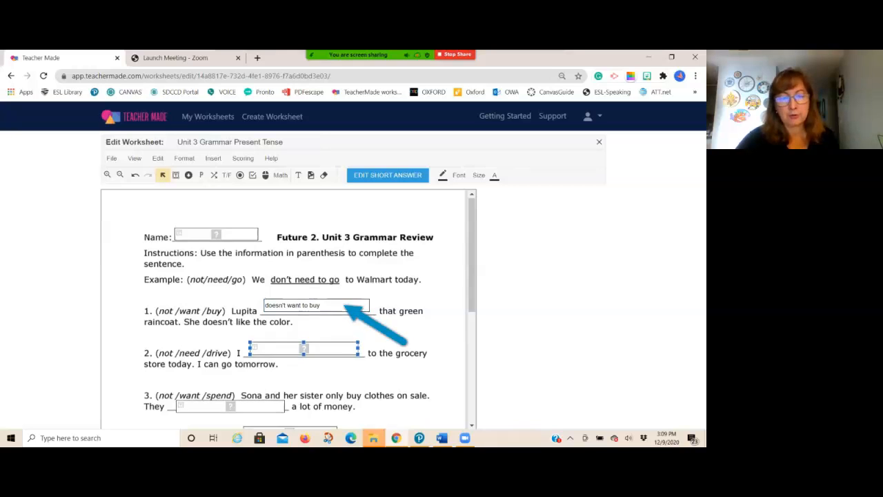
scroll(304, 349, "down", 1)
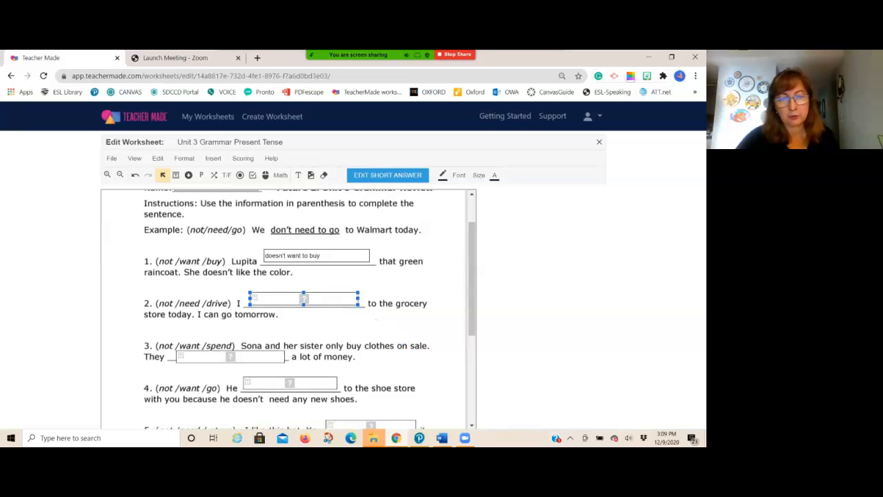
scroll(289, 310, "up", 2)
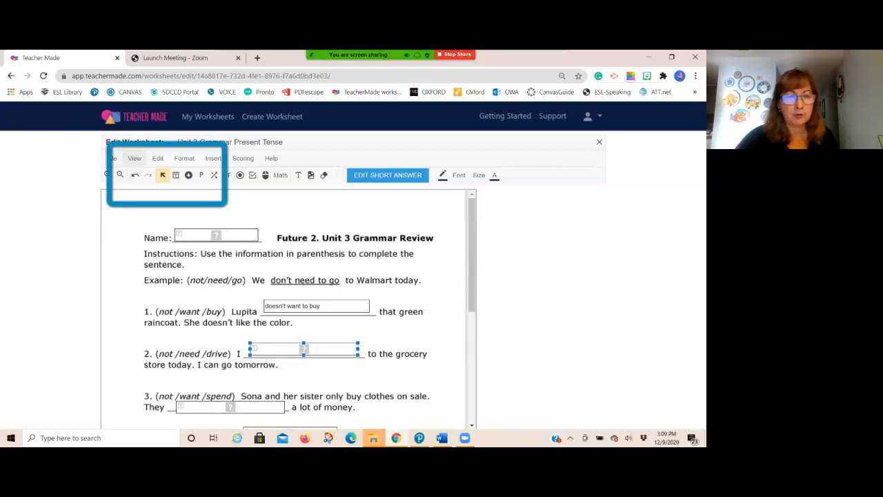
Preview the worksheet, trying text size 16 and a student's first name in the name field, and close the preview
left_click(135, 158)
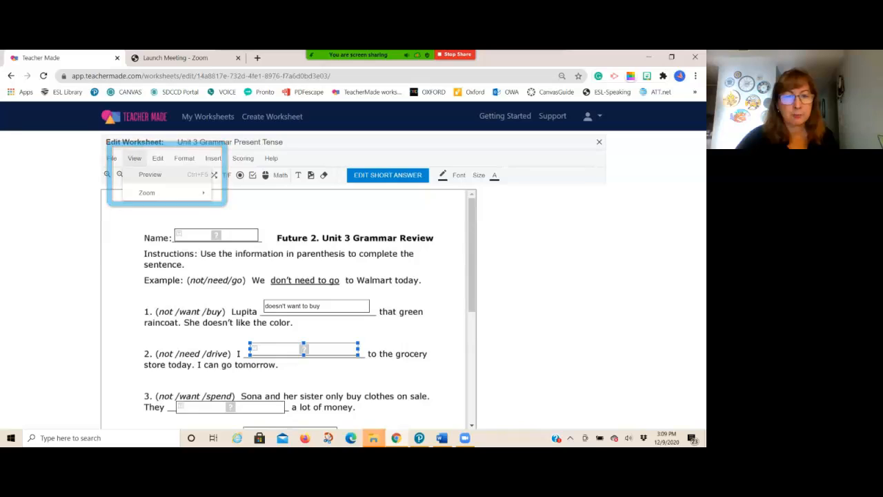
left_click(147, 174)
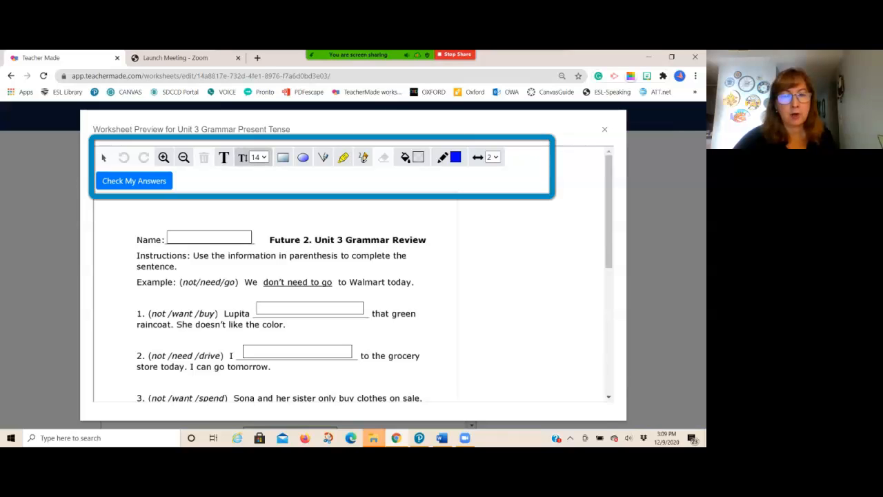
left_click(259, 158)
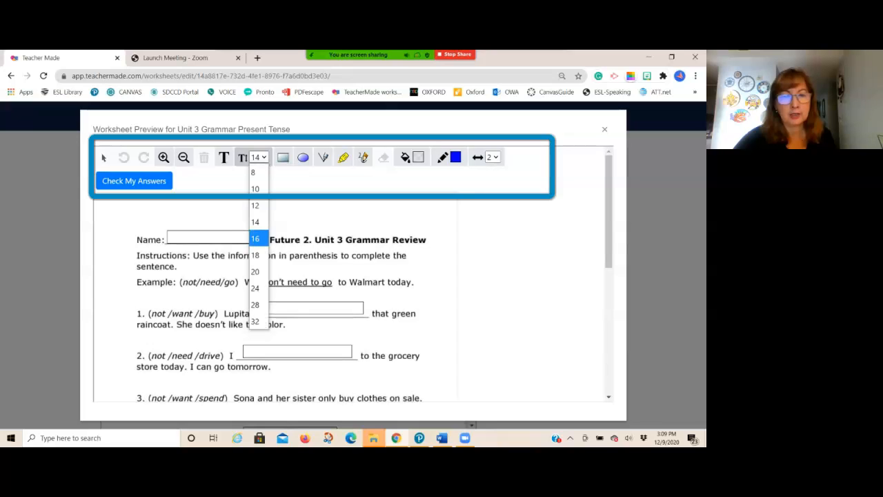
left_click(255, 238)
type("Lydia")
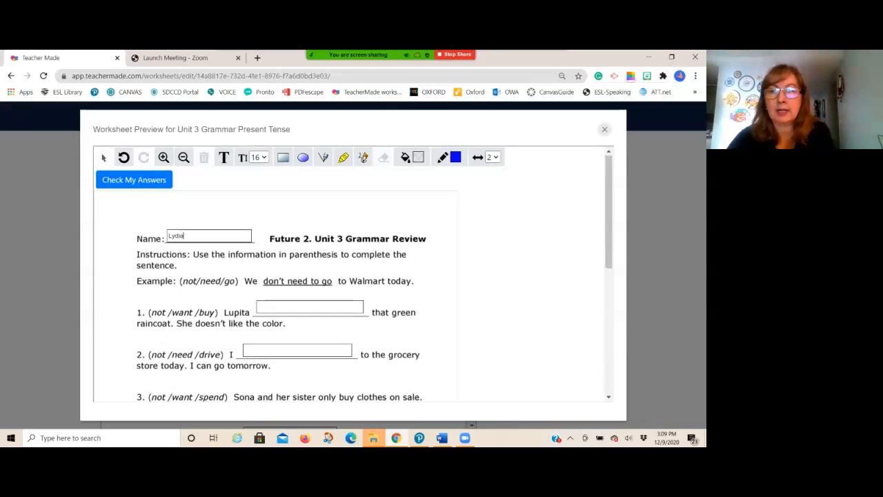
scroll(352, 276, "down", 1)
left_click(605, 129)
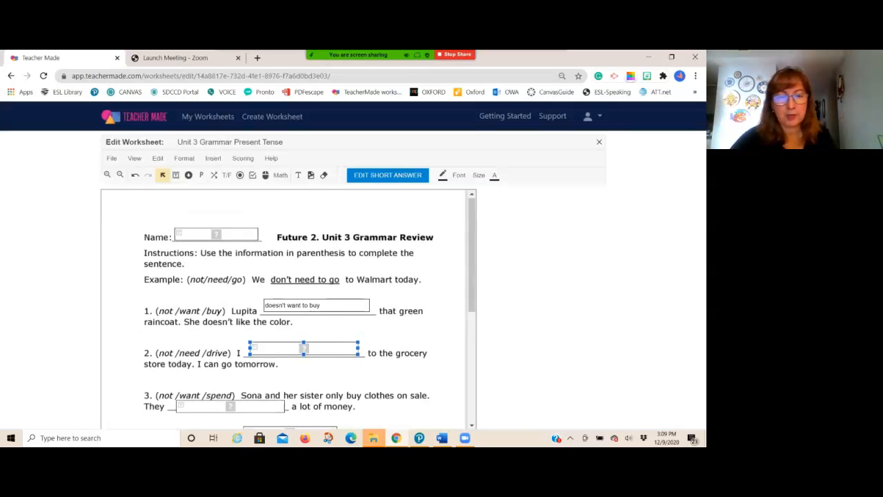
scroll(289, 309, "down", 5)
scroll(288, 309, "up", 6)
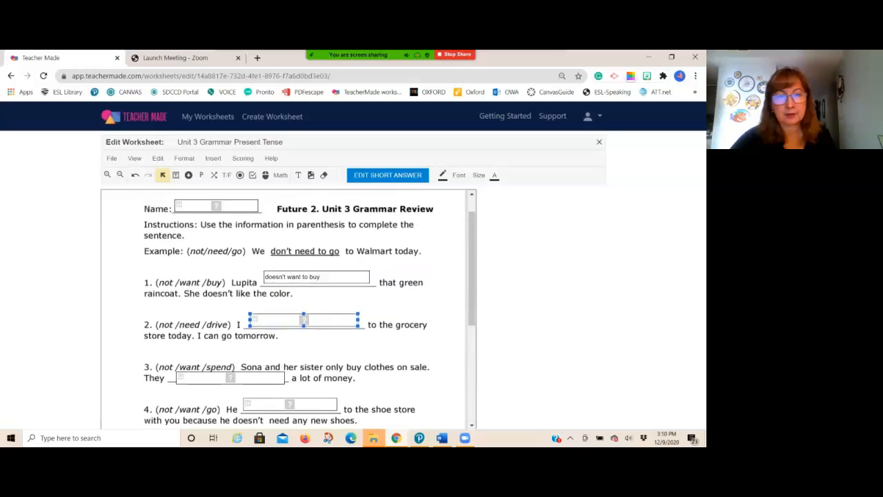
scroll(288, 309, "down", 5)
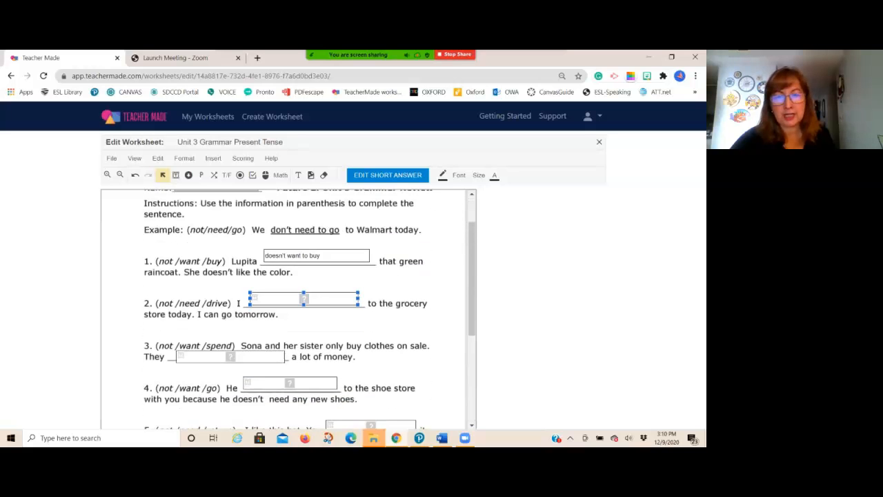
scroll(289, 309, "up", 3)
scroll(288, 310, "up", 2)
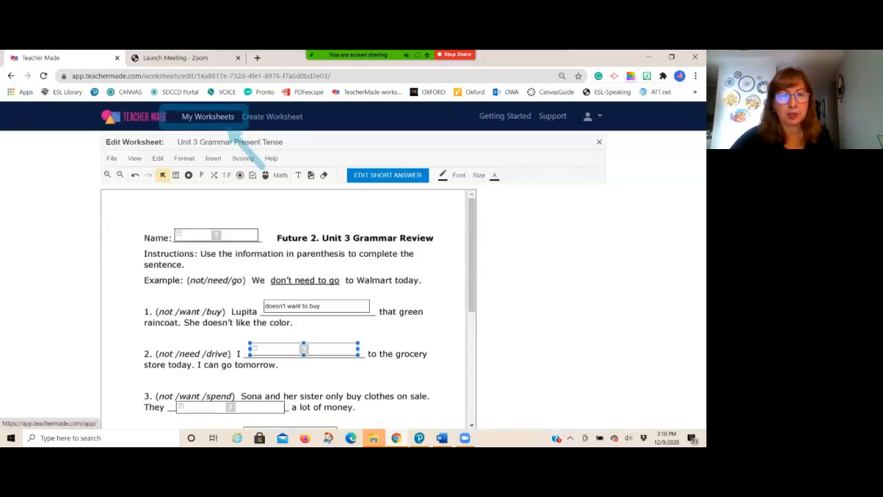
Start assigning the unassigned Unit 3 Grammar Present Tense worksheet from the Future 2 Unit worksheets folder
left_click(207, 116)
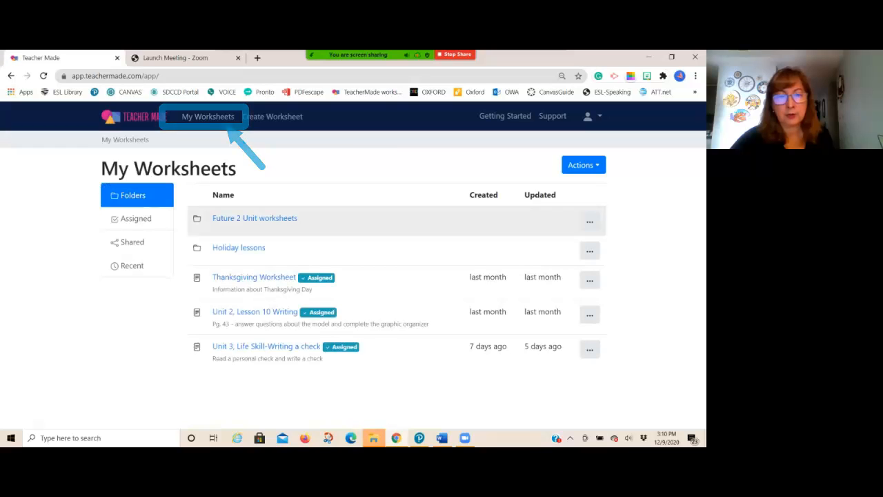
left_click(255, 218)
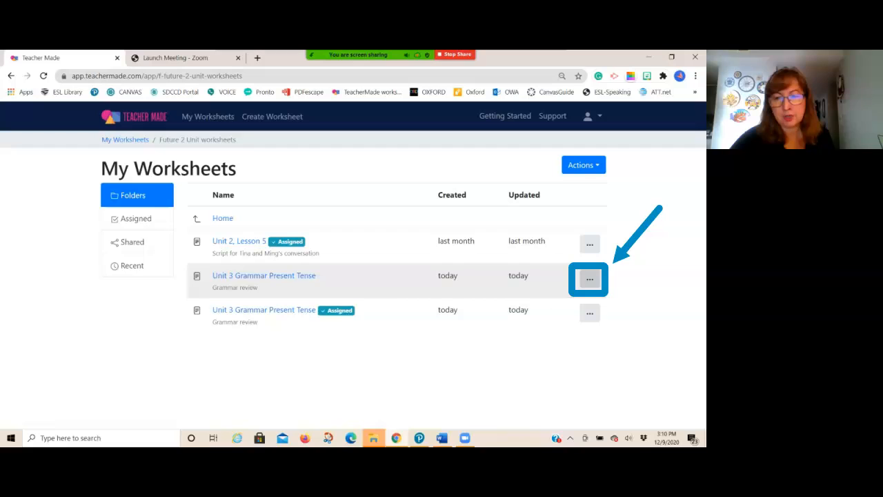
left_click(590, 279)
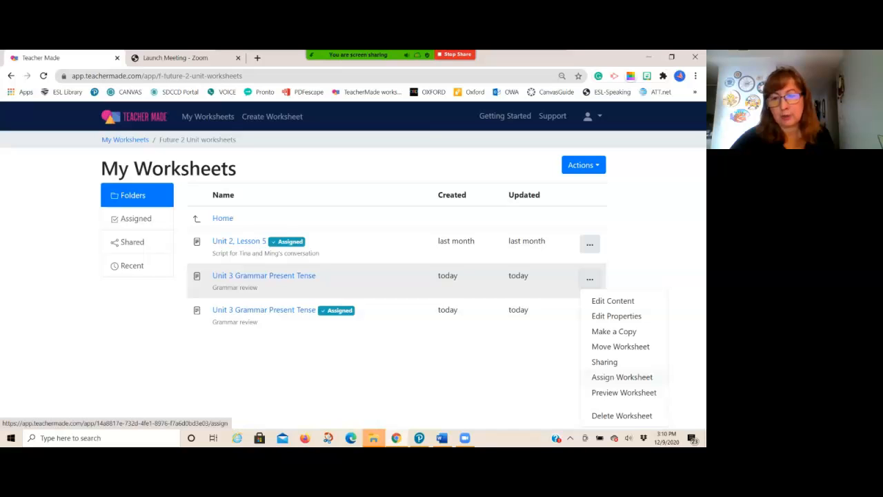
left_click(622, 376)
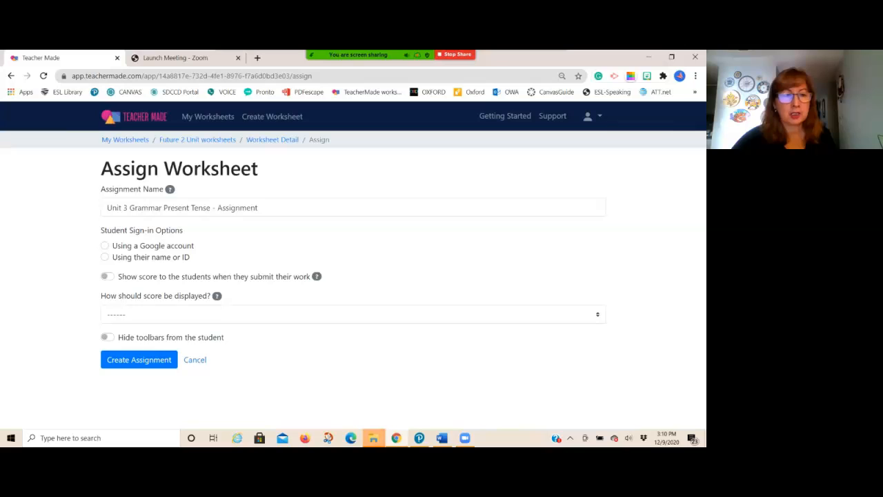
Have students sign in using their name or ID and show them their score and student's answers on submission
left_click(105, 257)
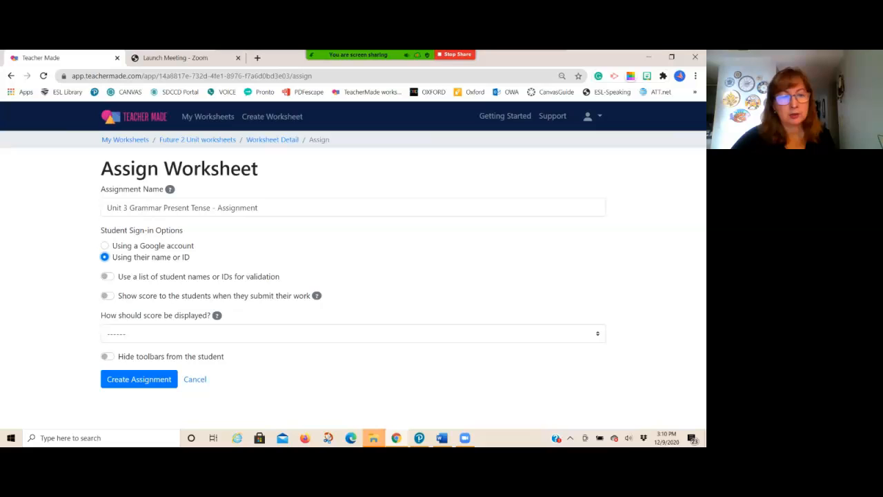
left_click(108, 296)
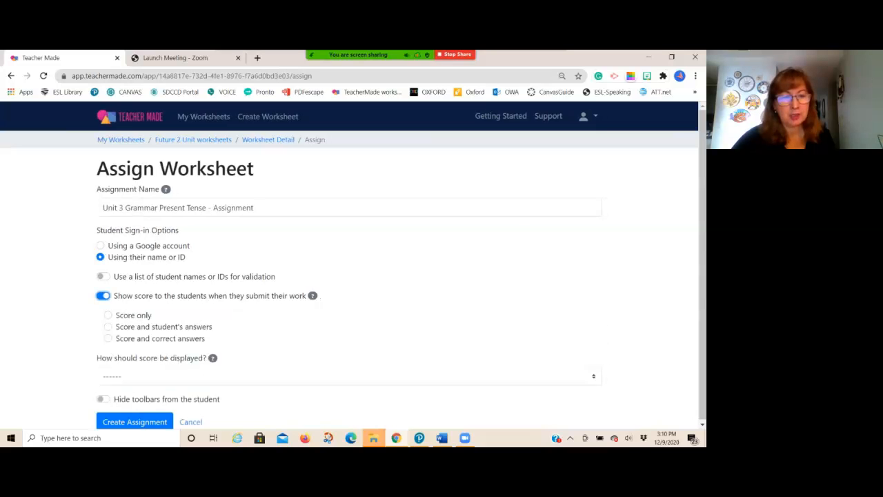
left_click(107, 327)
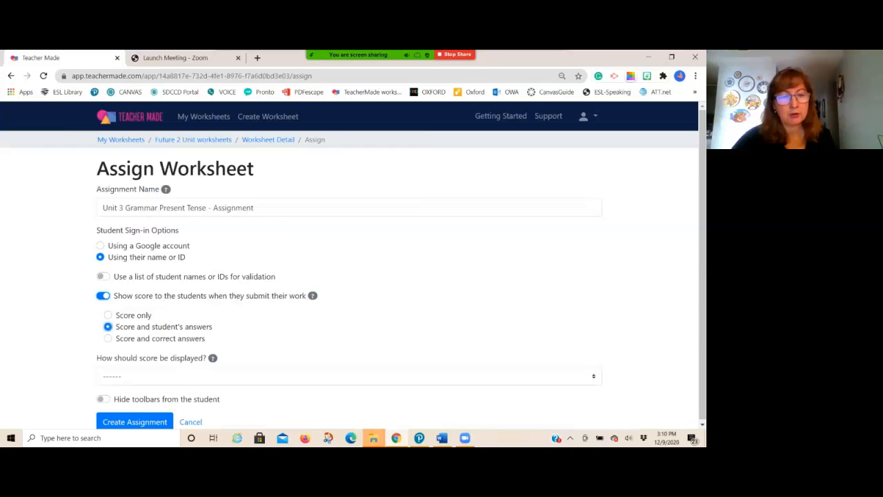
Display the score as Points earned / Points Possible (Score %) and create the assignment
scroll(349, 276, "down", 1)
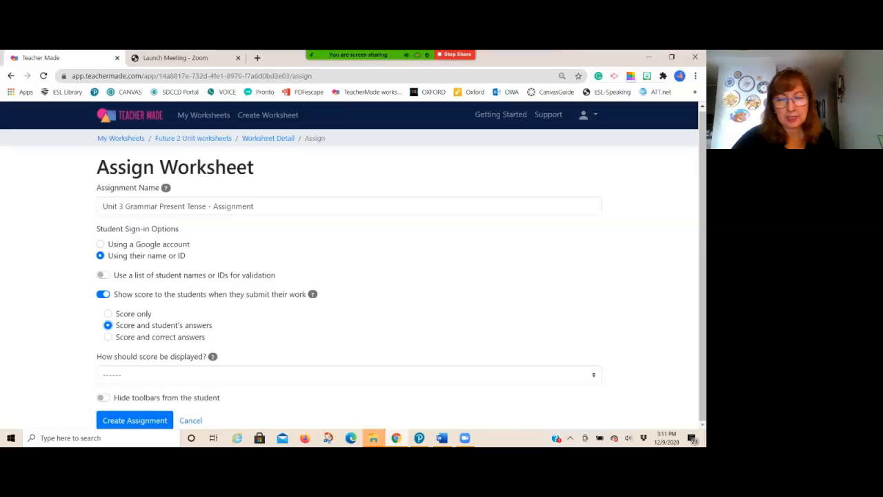
left_click(349, 375)
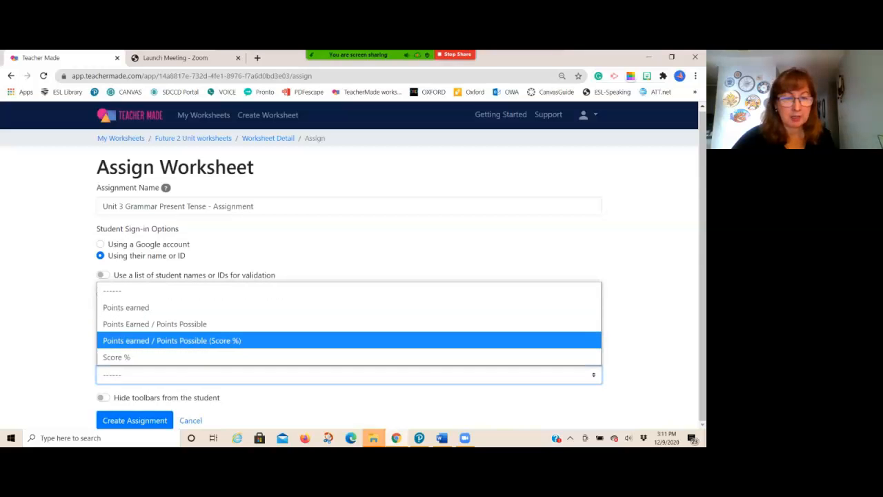
left_click(172, 340)
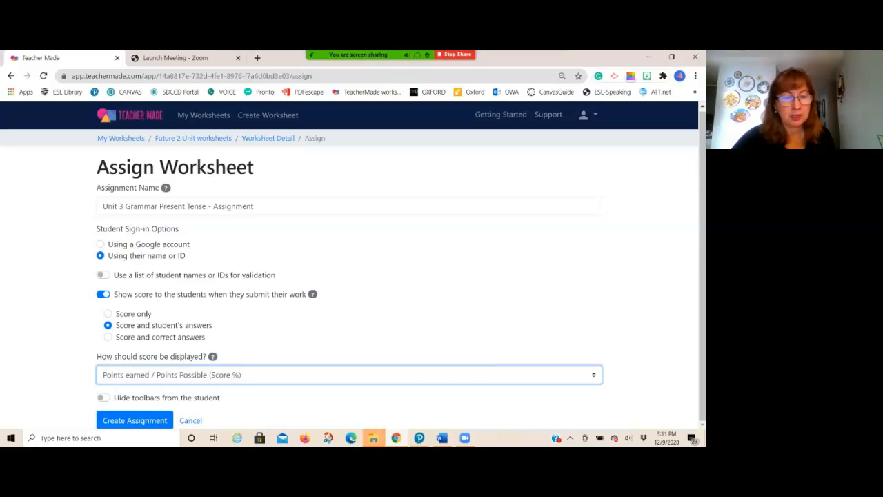
left_click(135, 421)
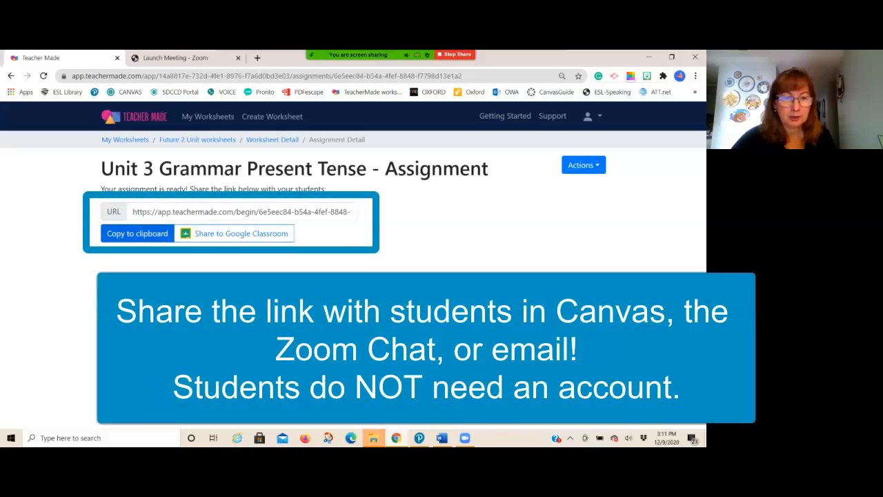
Copy the assignment's link to the clipboard and return to the My Worksheets list
left_click(137, 233)
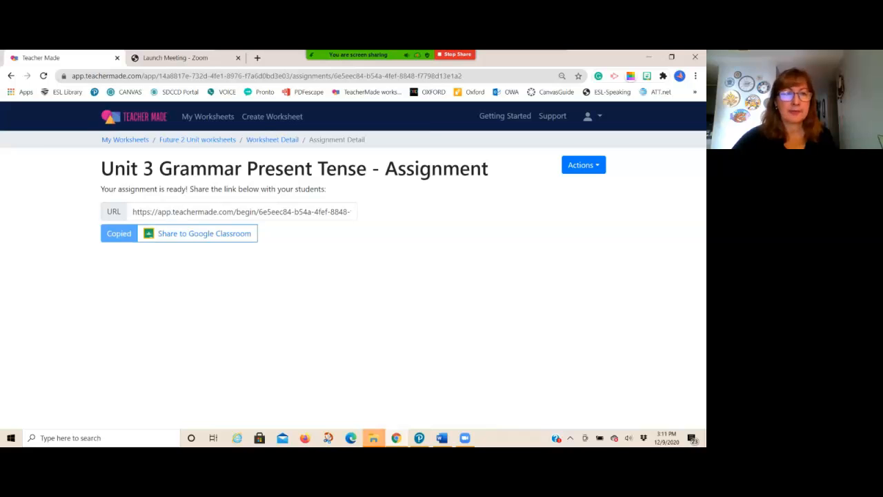
left_click(207, 116)
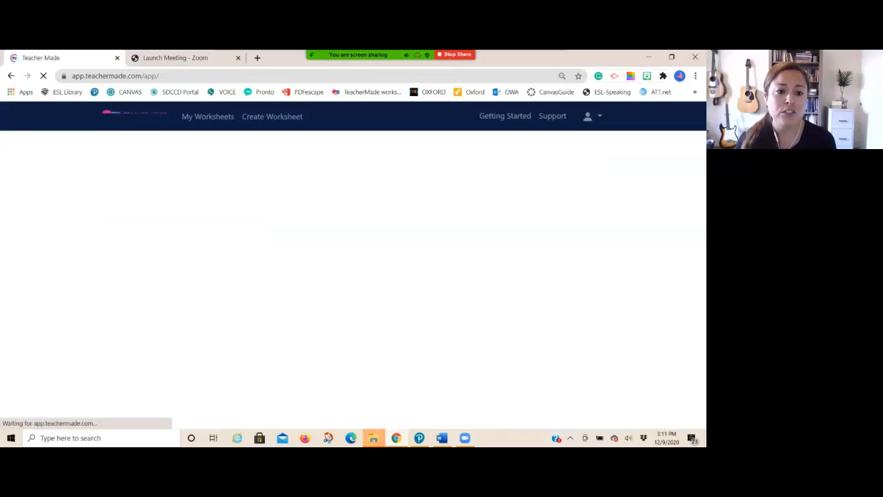